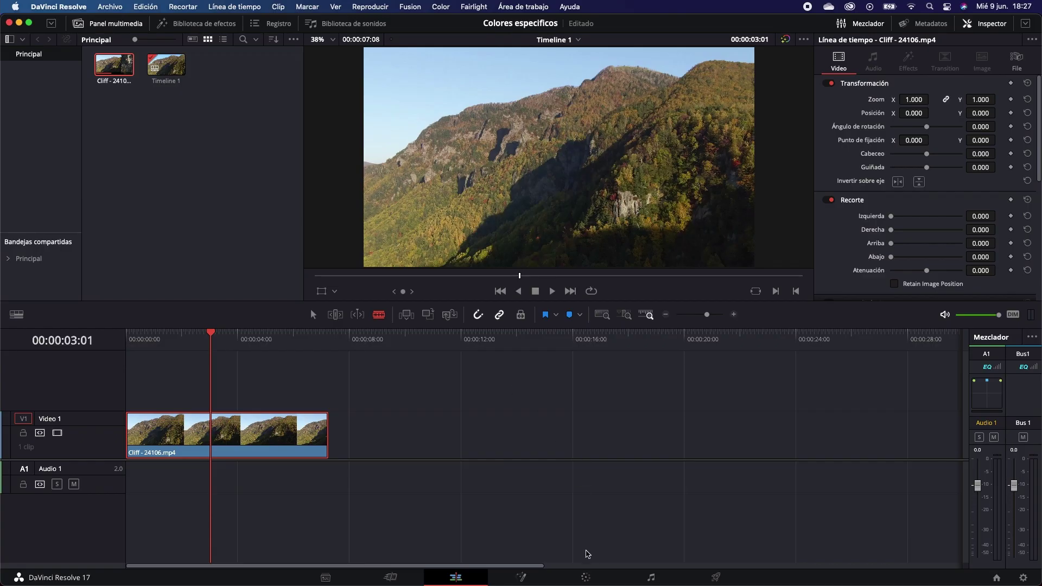
On the Color page, sample the blue sky with the Colores específicos HSL qualifier
left_click(587, 577)
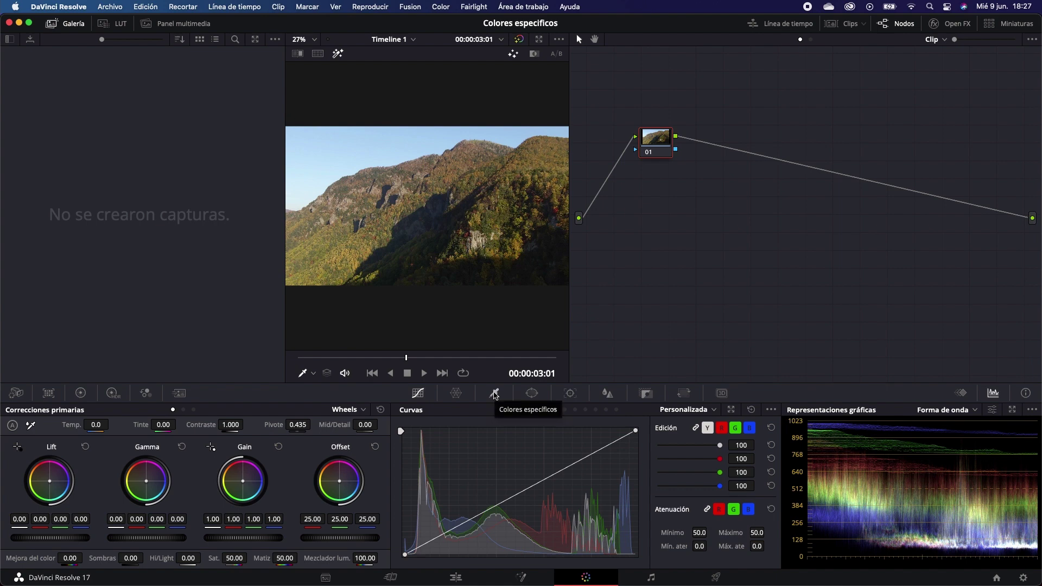
left_click(495, 394)
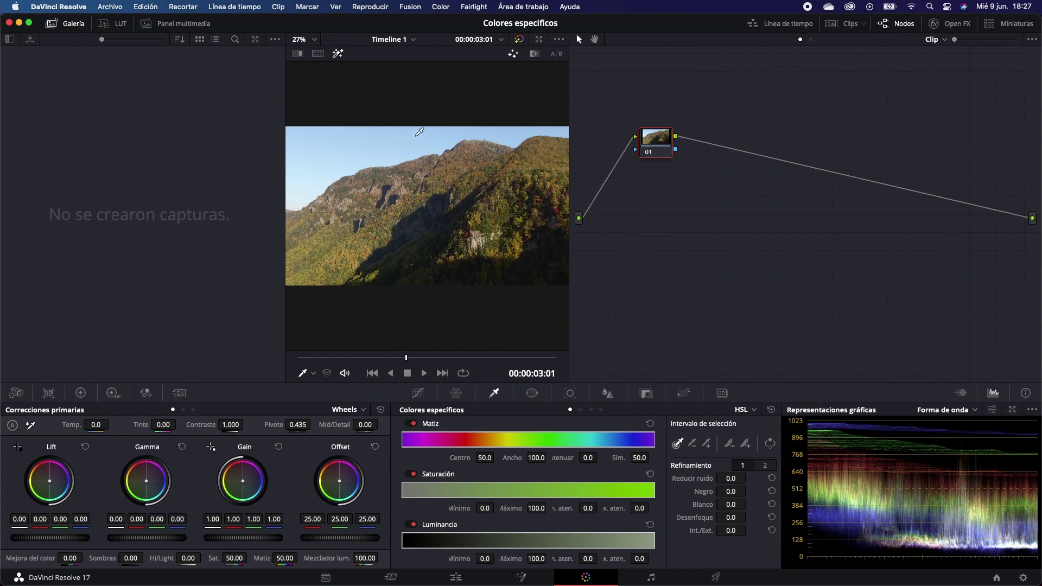
left_click(418, 132)
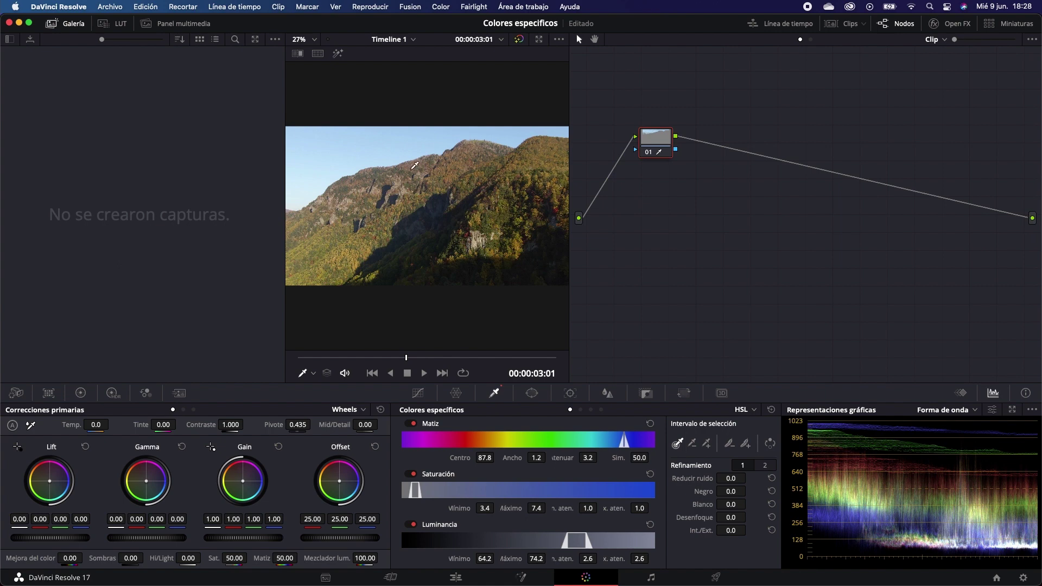
Show the sky selection as a highlight matte and switch the qualifier to Selector - Agregar
key("shift+h")
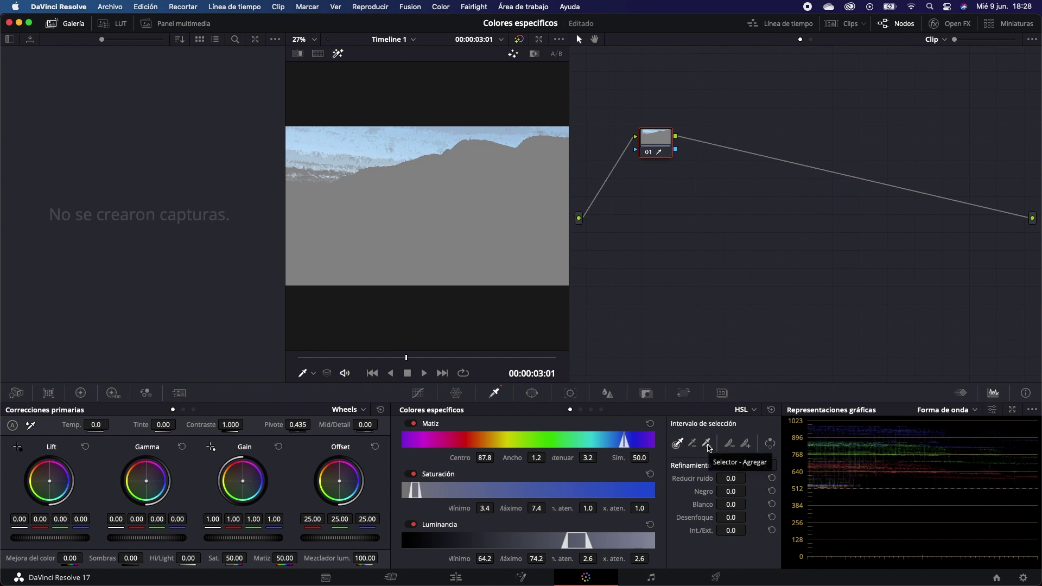
left_click(707, 444)
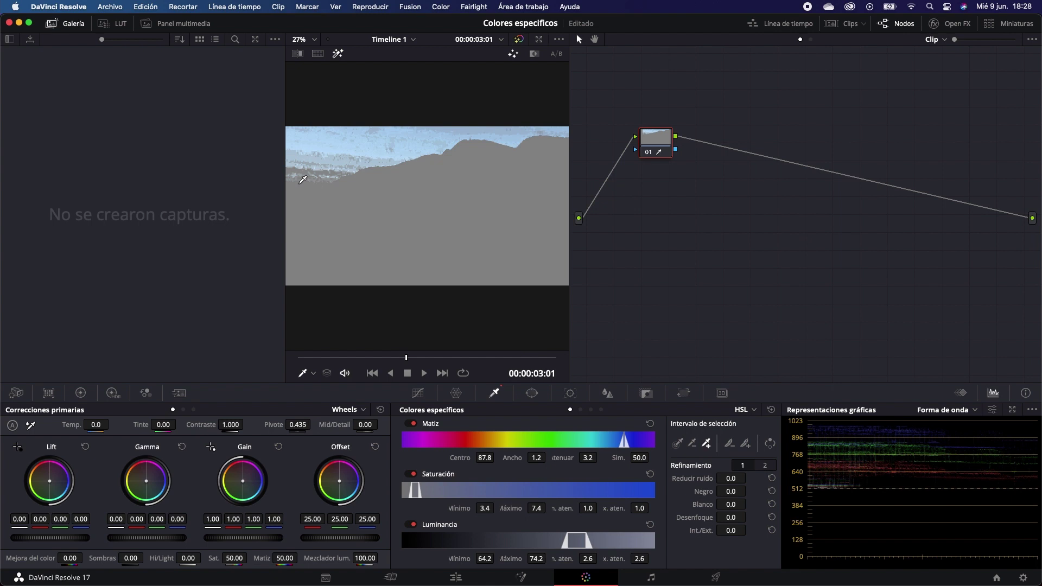
Add five more sky samples, widen hue width to 13.4, and turn off the highlight view
left_click(302, 179)
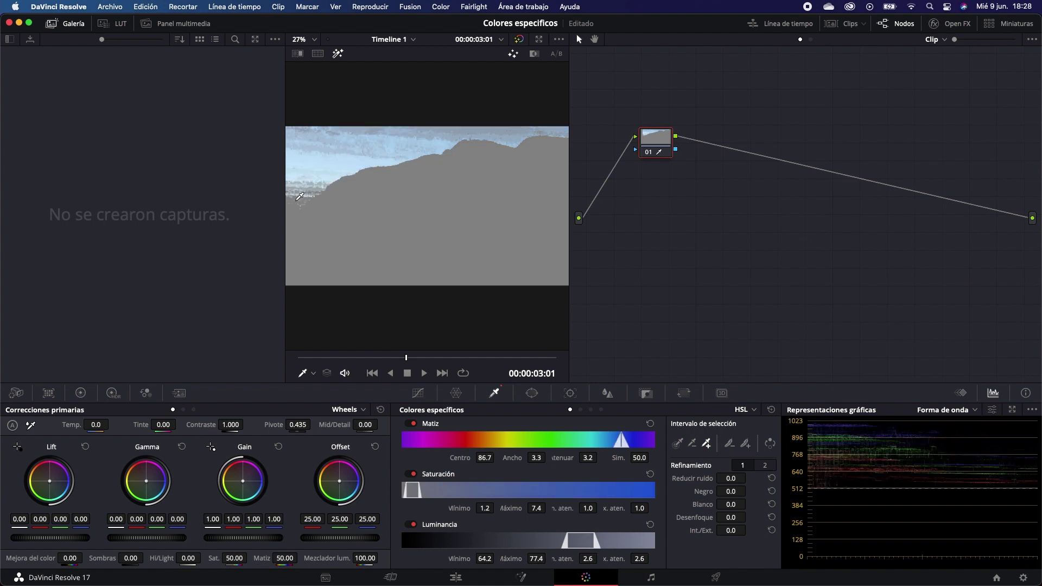
left_click(298, 199)
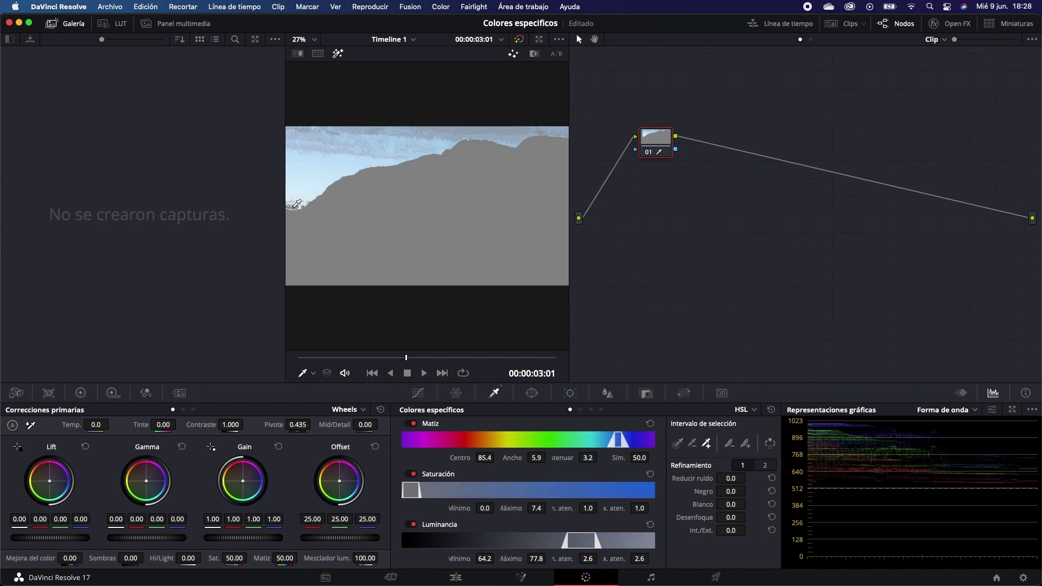
left_click(295, 206)
left_click(380, 129)
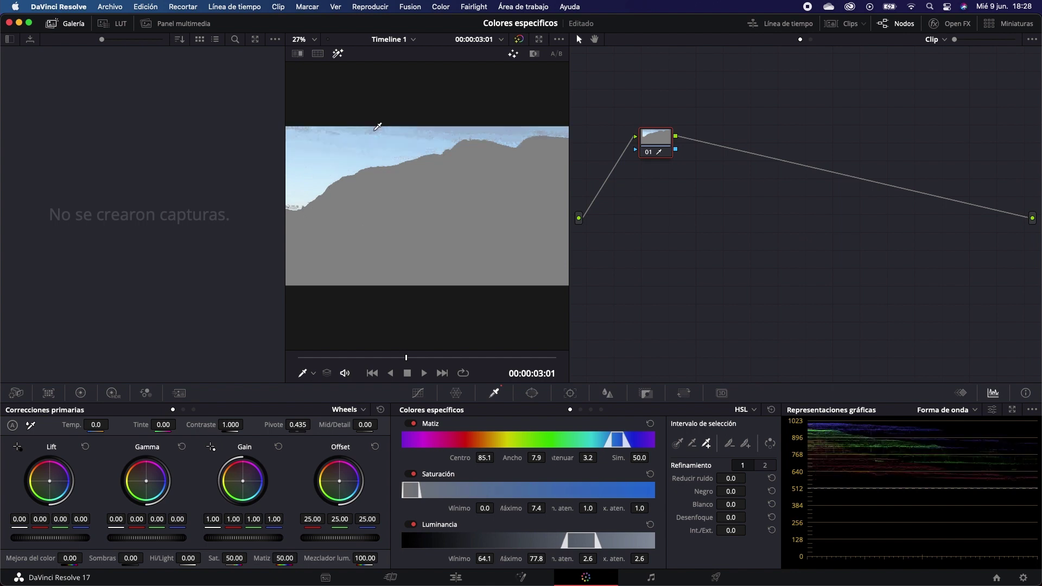
left_click(521, 127)
left_click_drag(624, 442, 632, 442)
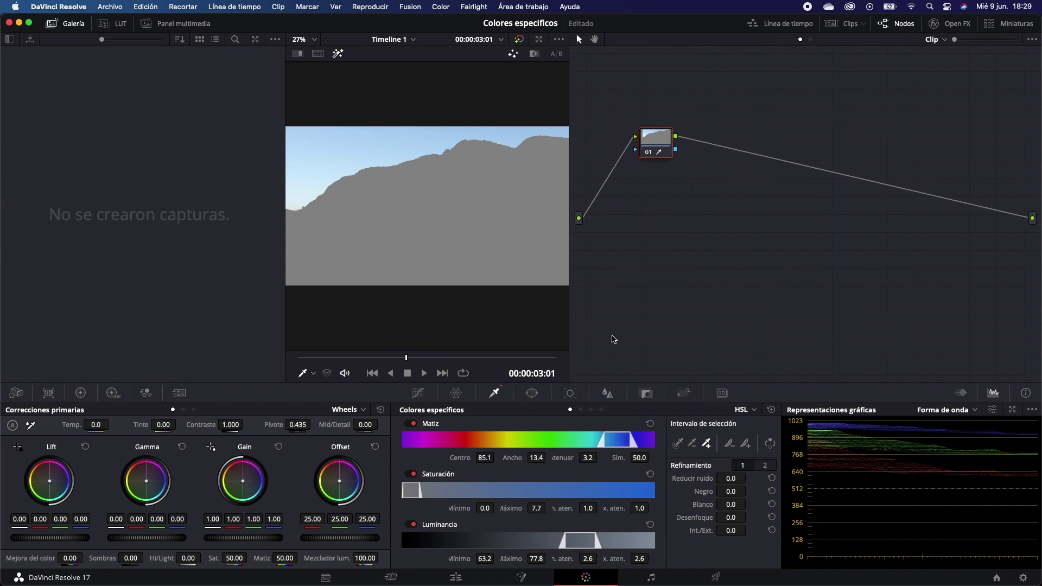
key("shift+h")
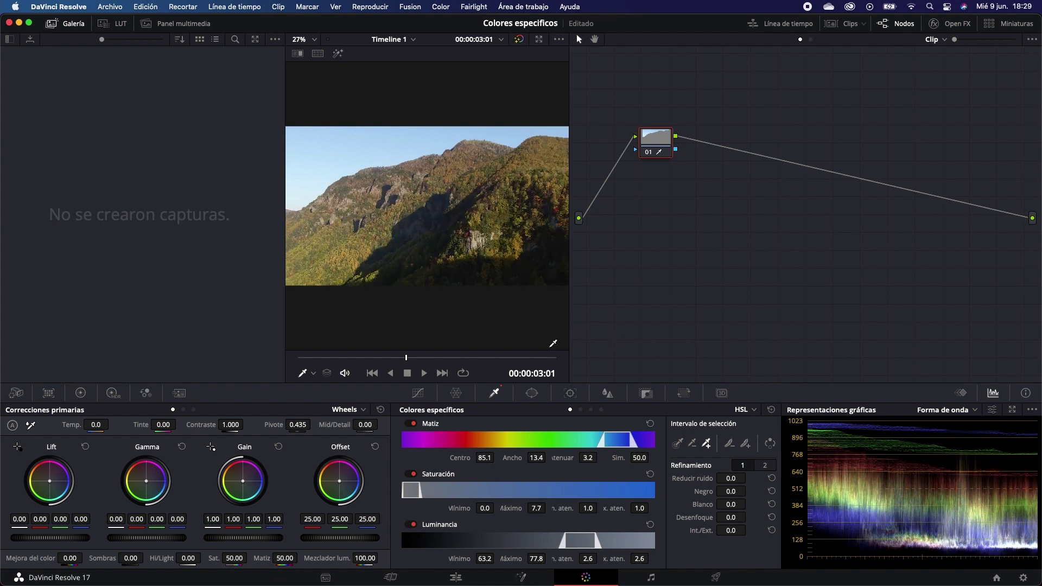
Raise the qualified sky's saturation from 50 to 100, then bypass node 01
left_click_drag(230, 558, 250, 558)
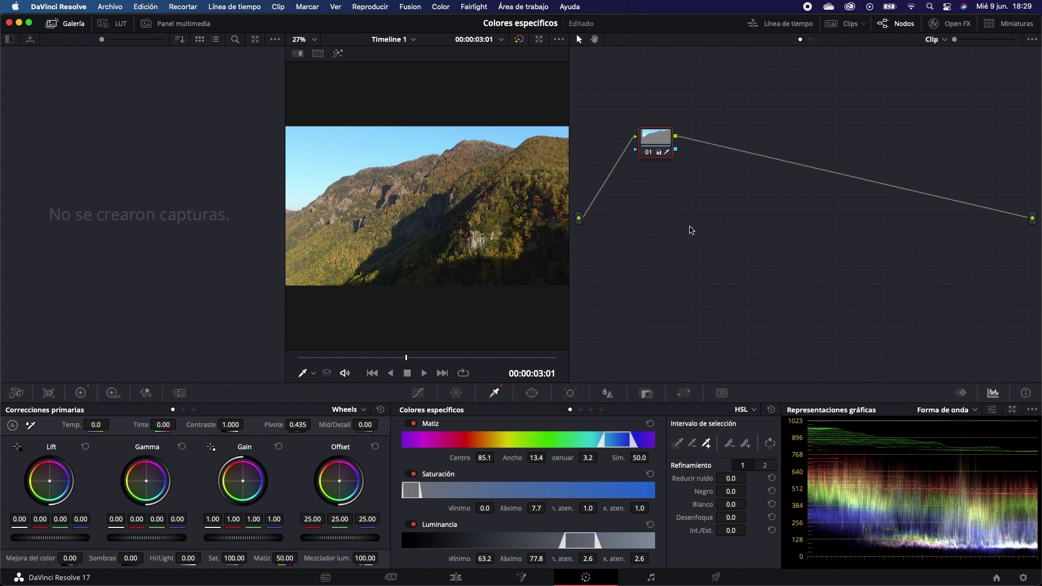
key("alt+d")
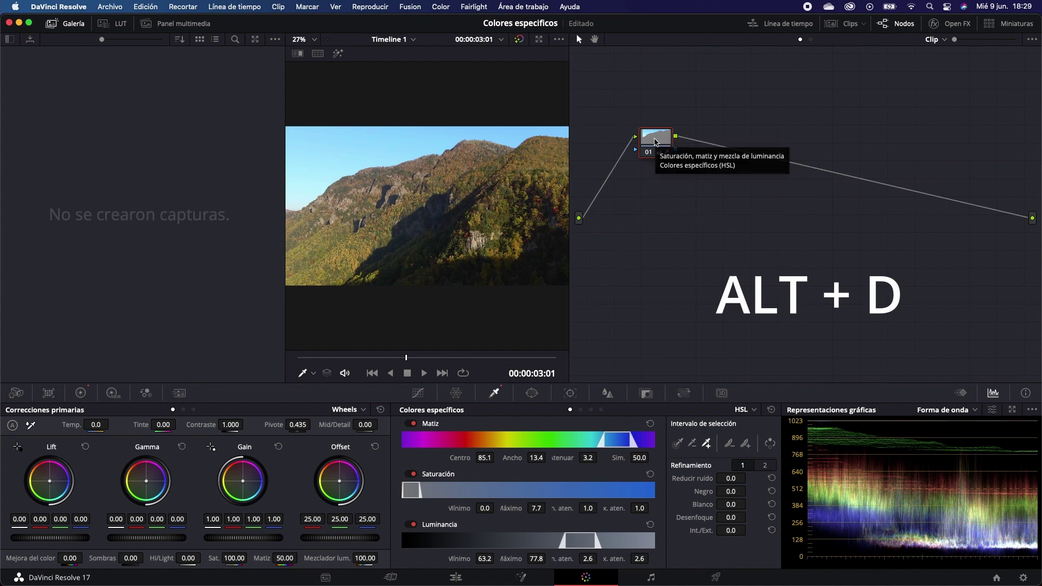
Toggle node 01 on and off repeatedly to compare the sky before and after
key("alt+d")
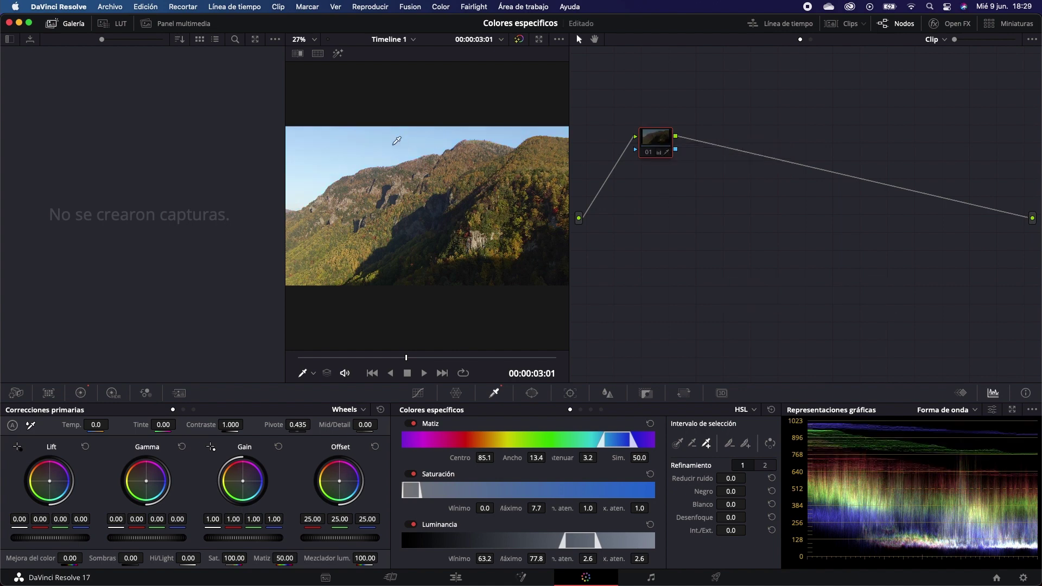
key("alt+d")
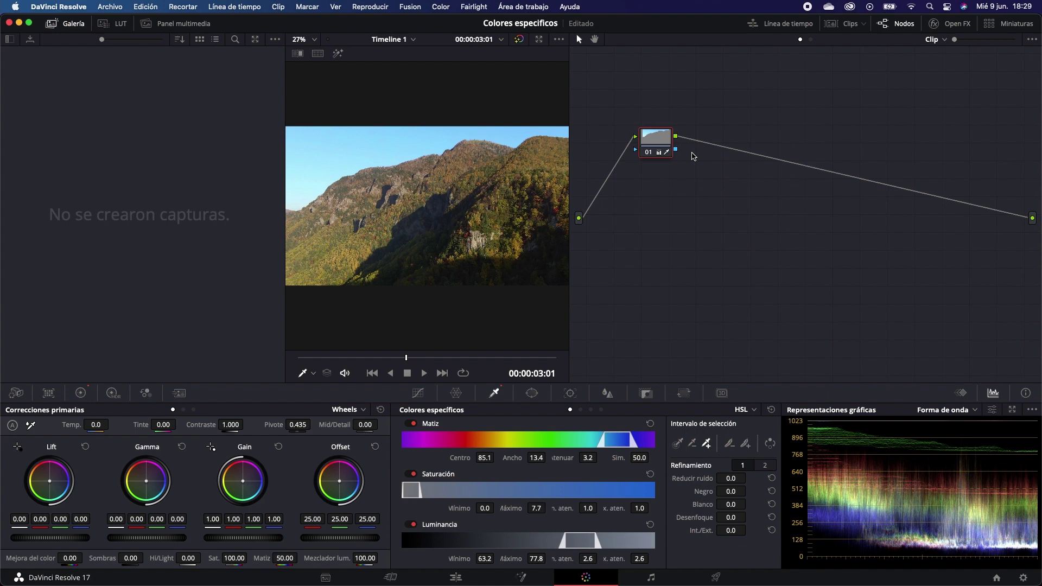
key("alt+d")
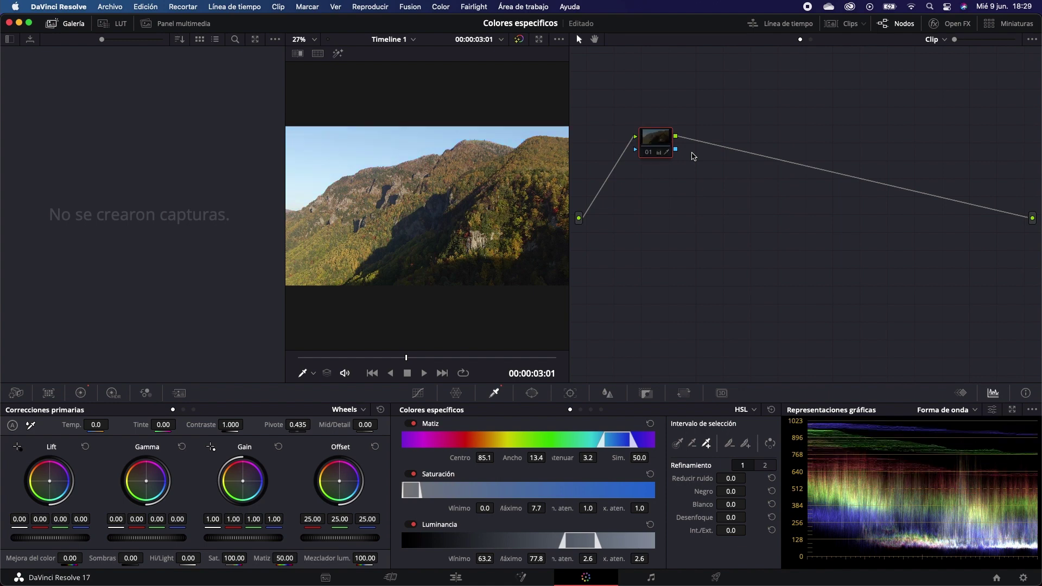
key("alt+d")
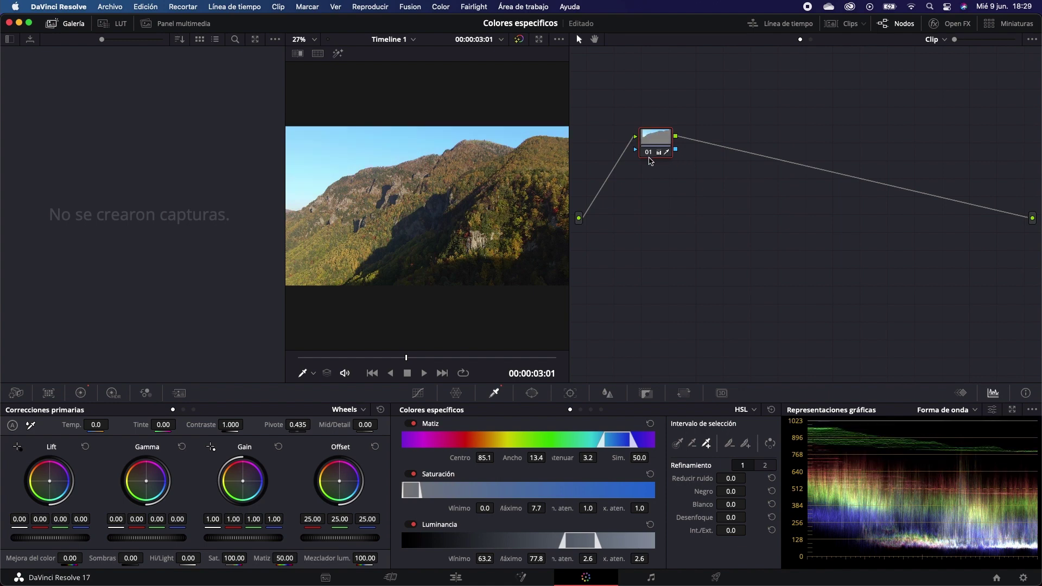